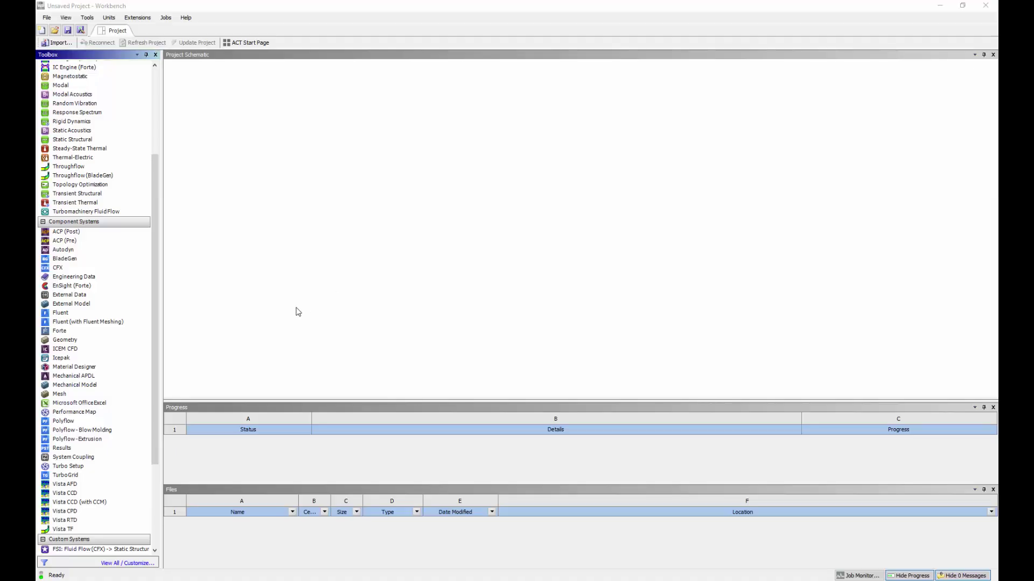
# Step: Add a Vista CCD component system, with its Blade Design cell, to the Project Schematic
pyautogui.click(93, 495)
pyautogui.doubleClick(92, 495)
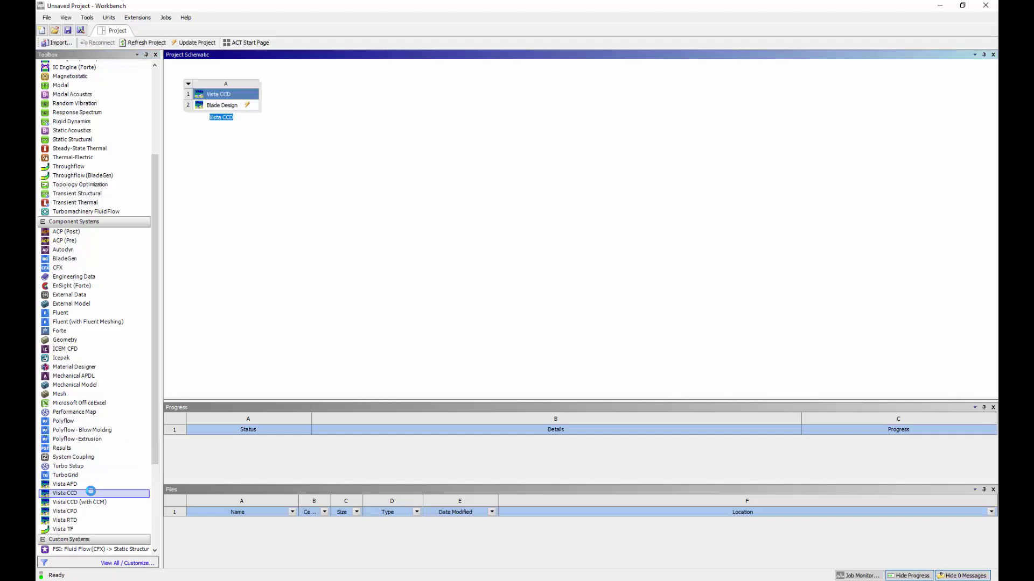
pyautogui.doubleClick(237, 106)
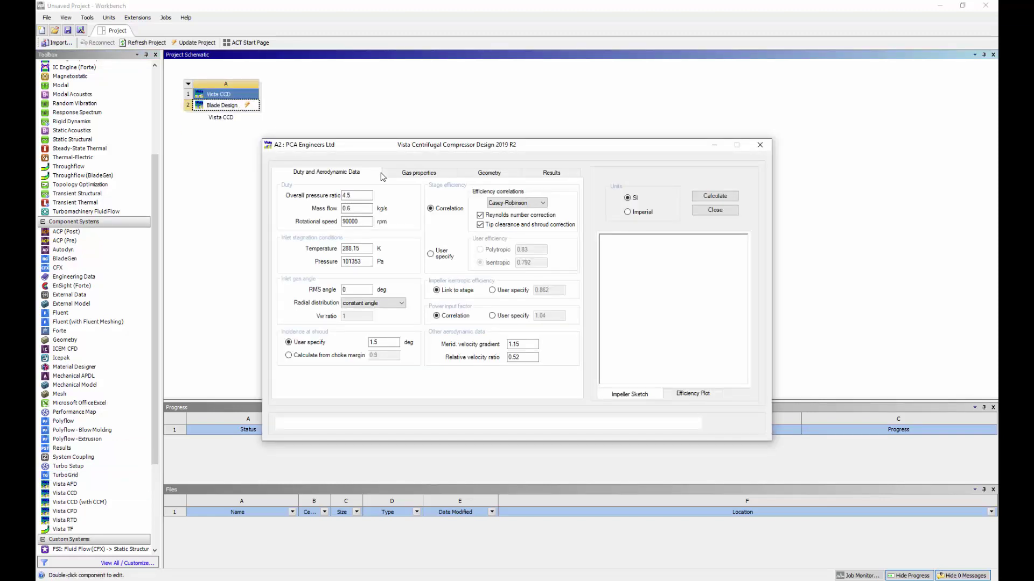
pyautogui.click(479, 174)
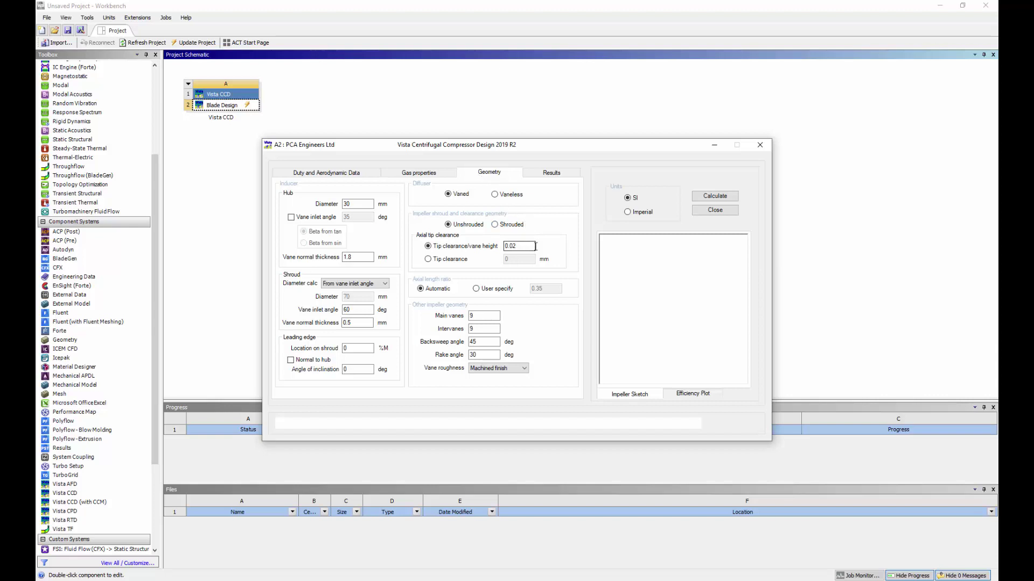
pyautogui.click(760, 144)
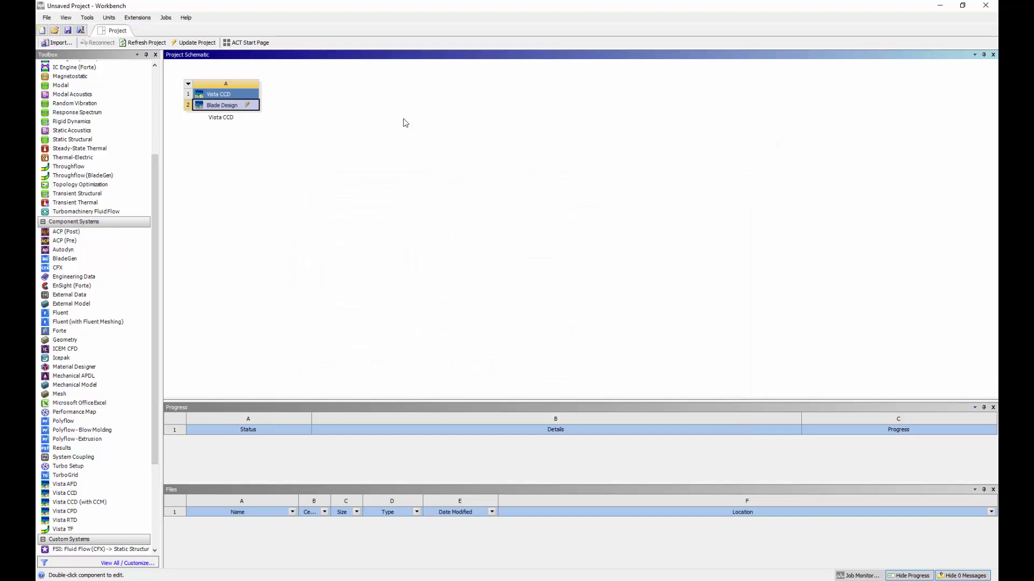
# Step: Update the Vista CCD Blade Design and create a linked Turbo Setup system (B) from it
pyautogui.rightClick(242, 106)
pyautogui.click(268, 184)
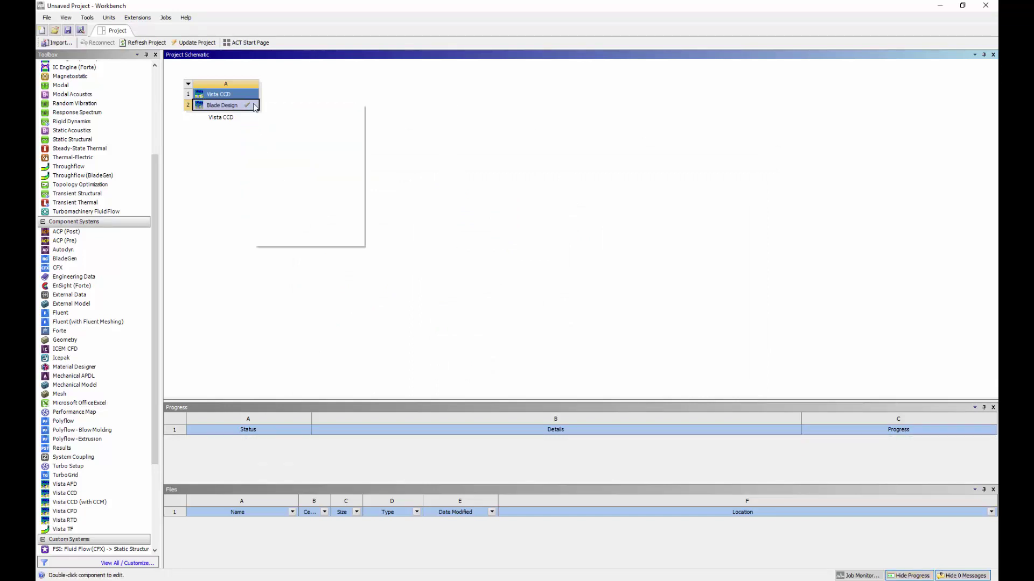
pyautogui.moveTo(331, 168)
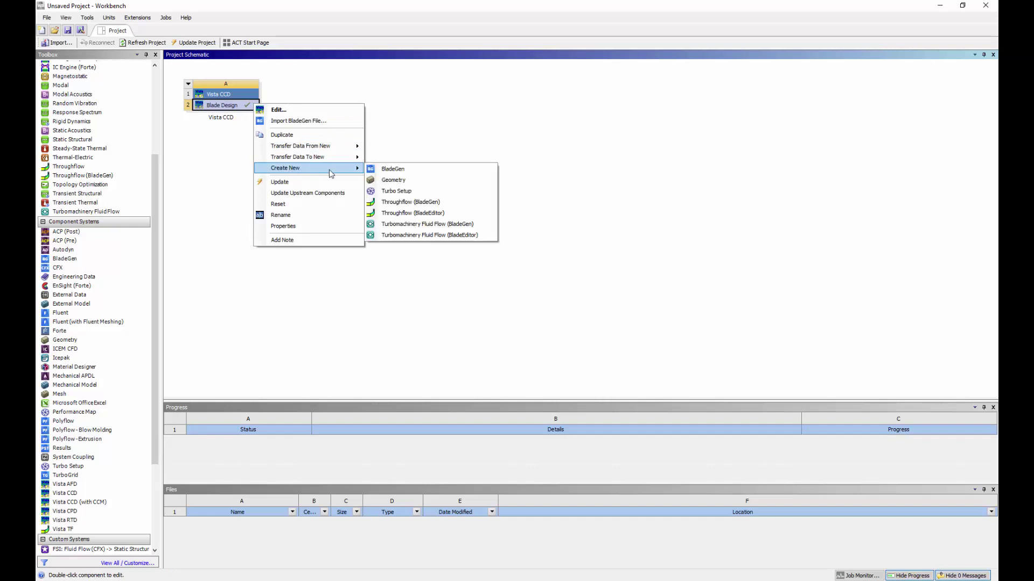
pyautogui.click(410, 191)
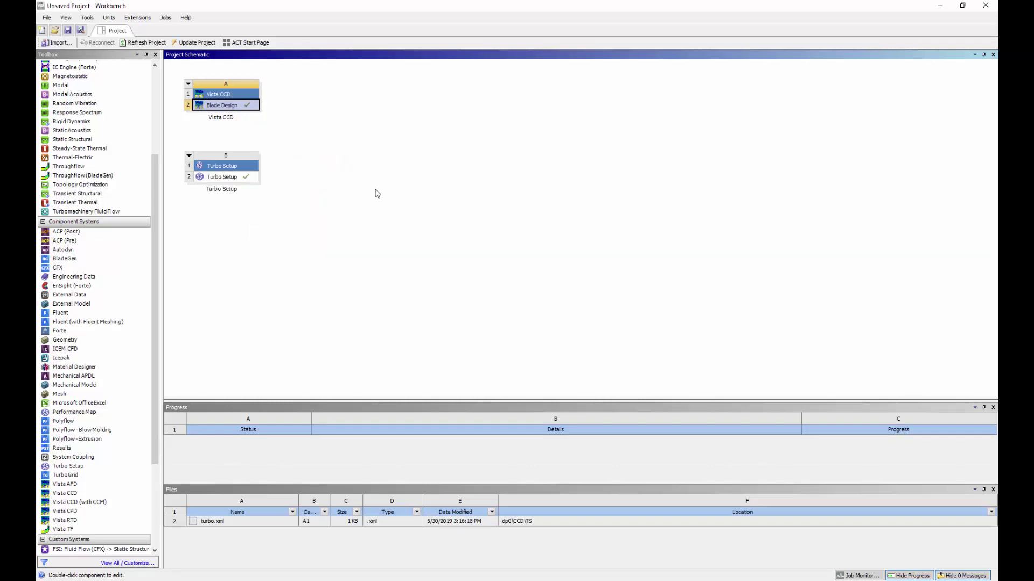
pyautogui.click(245, 177)
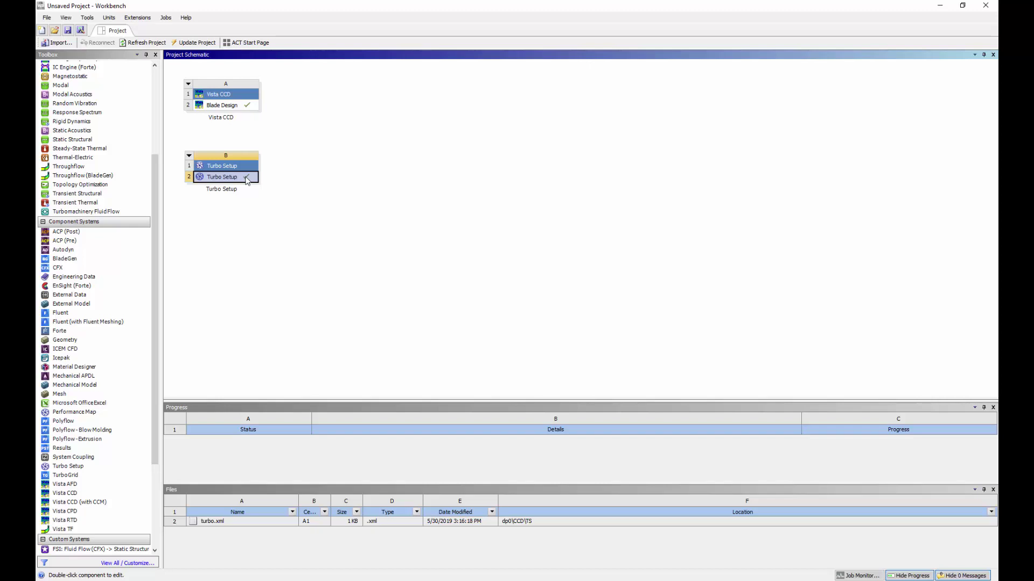
pyautogui.doubleClick(247, 180)
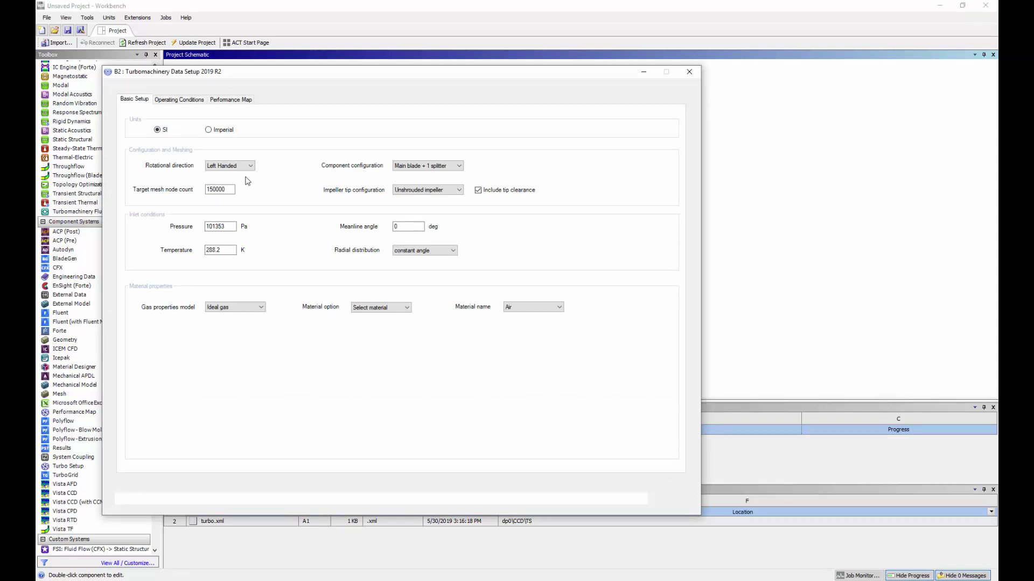
pyautogui.click(459, 191)
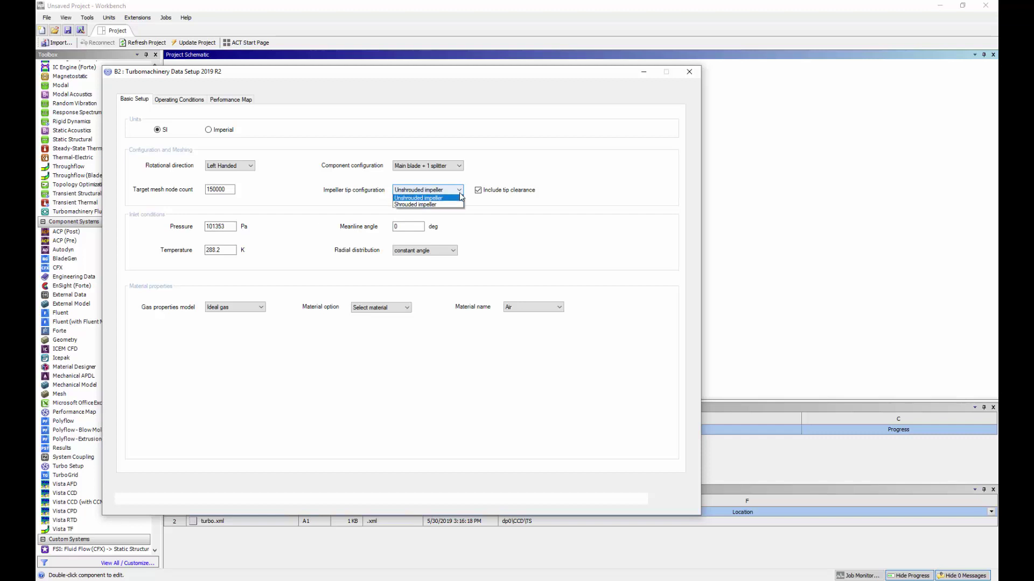
pyautogui.click(459, 192)
pyautogui.click(458, 166)
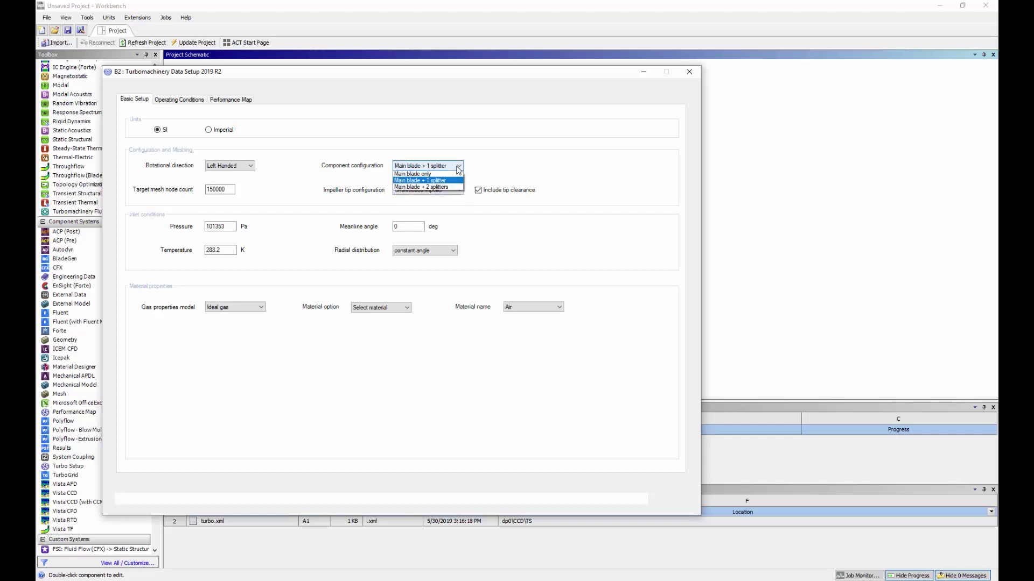
pyautogui.click(458, 167)
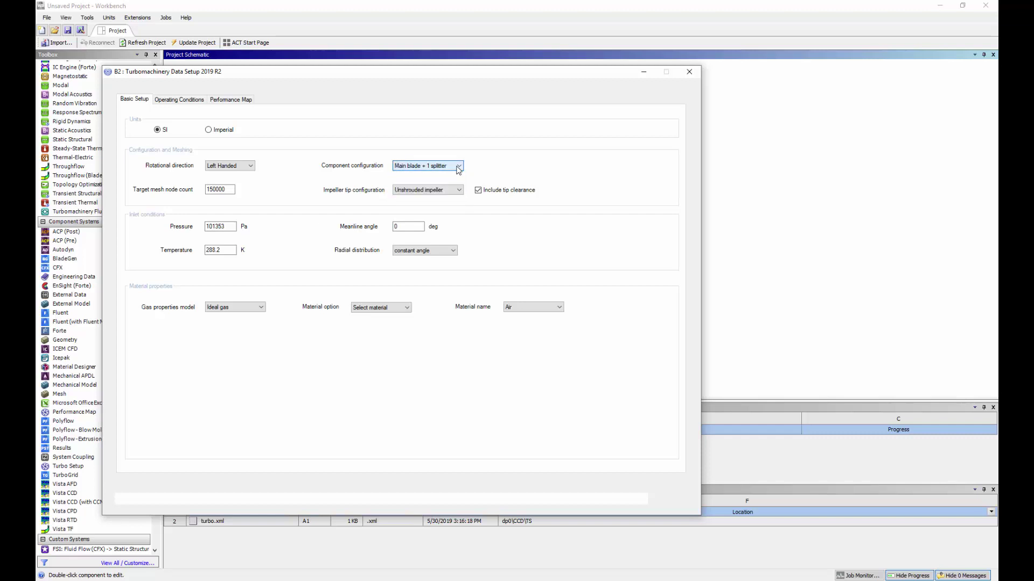
pyautogui.click(694, 77)
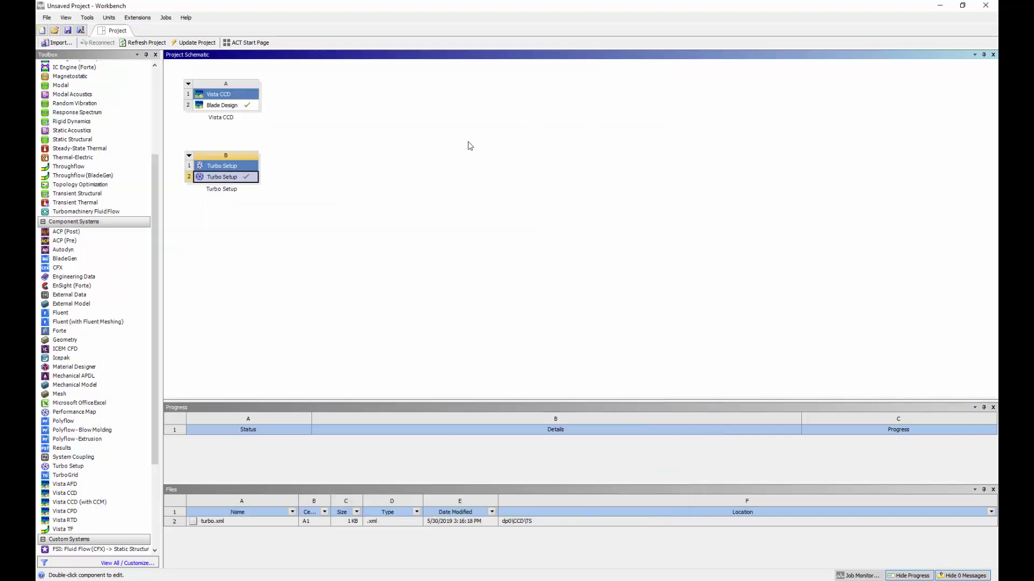
# Step: Create a Turbomachinery Fluid Flow system (C) linked to the Turbo Setup
pyautogui.rightClick(244, 179)
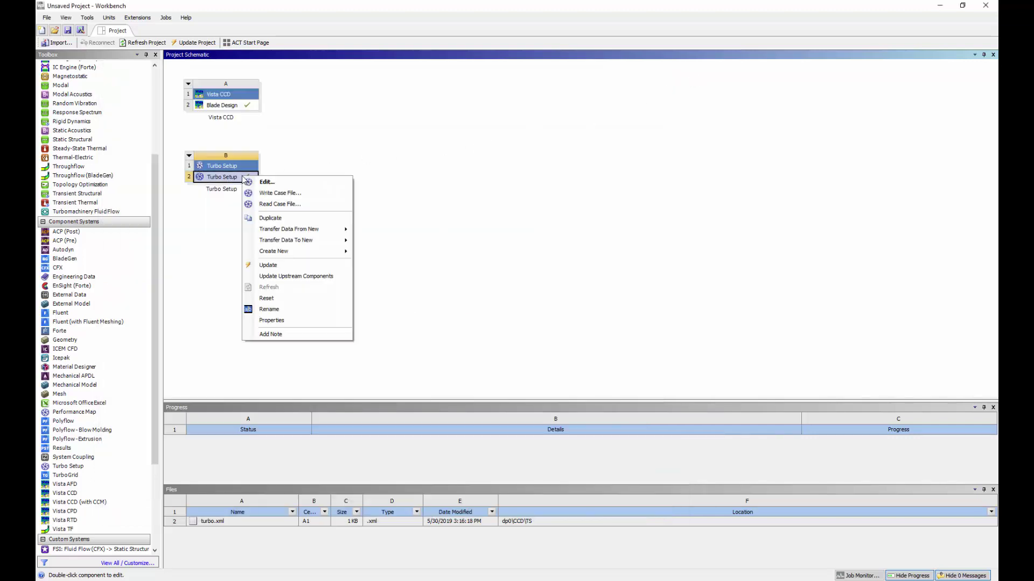
pyautogui.moveTo(291, 254)
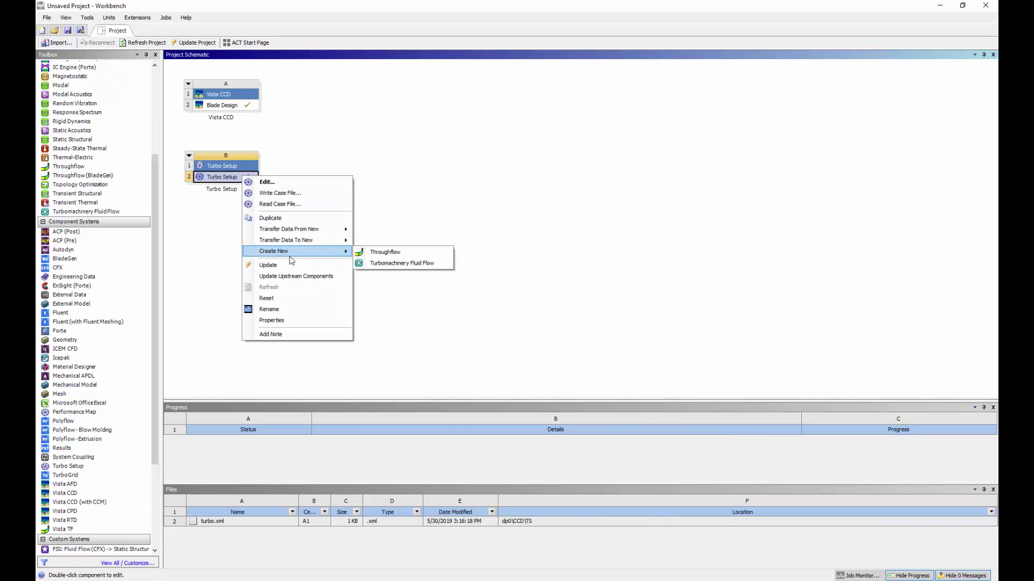
pyautogui.click(390, 263)
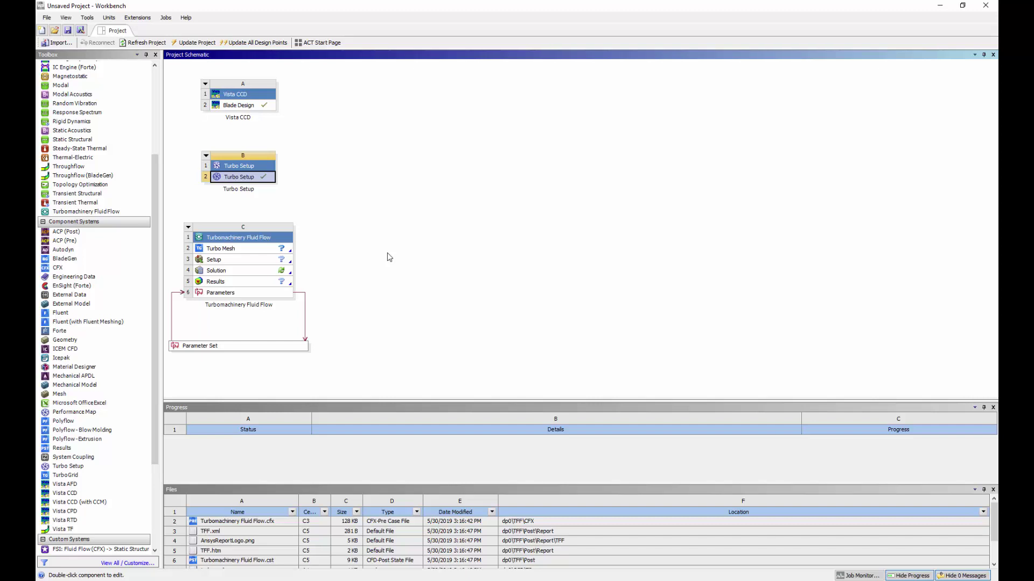
# Step: Create a BladeGen system (D) from the Vista CCD Blade Design
pyautogui.click(261, 108)
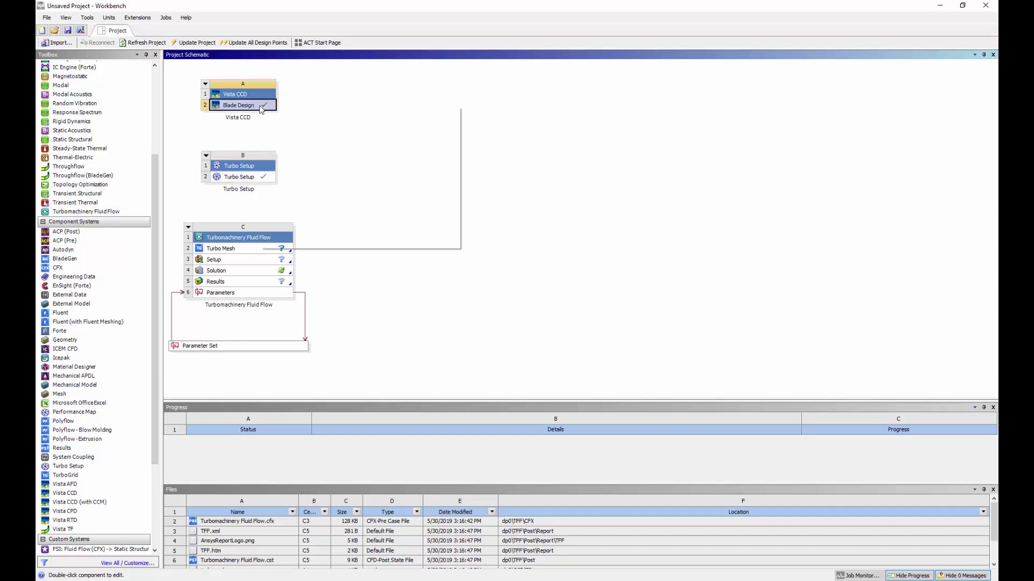
pyautogui.rightClick(262, 107)
pyautogui.moveTo(321, 170)
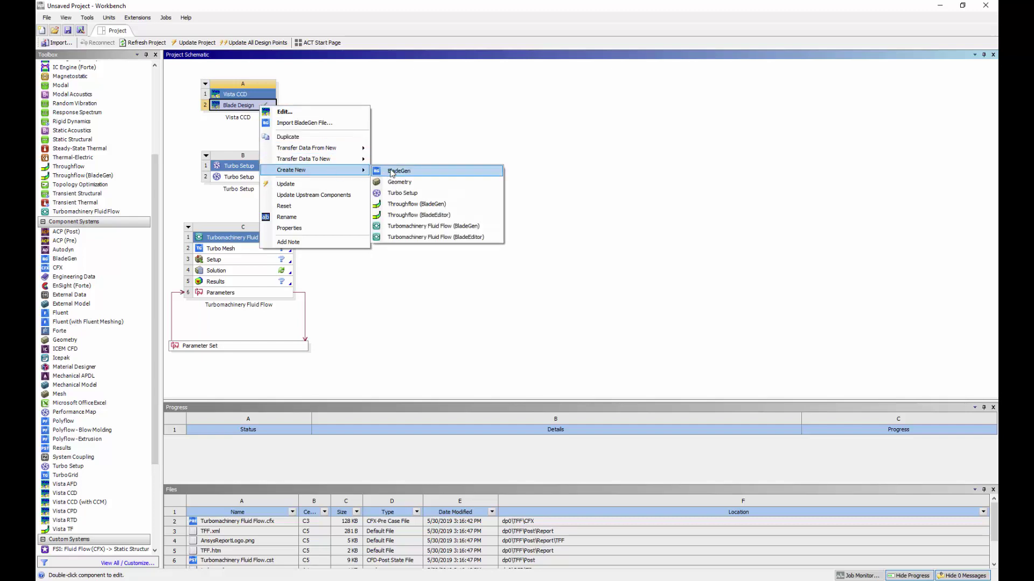
pyautogui.click(392, 171)
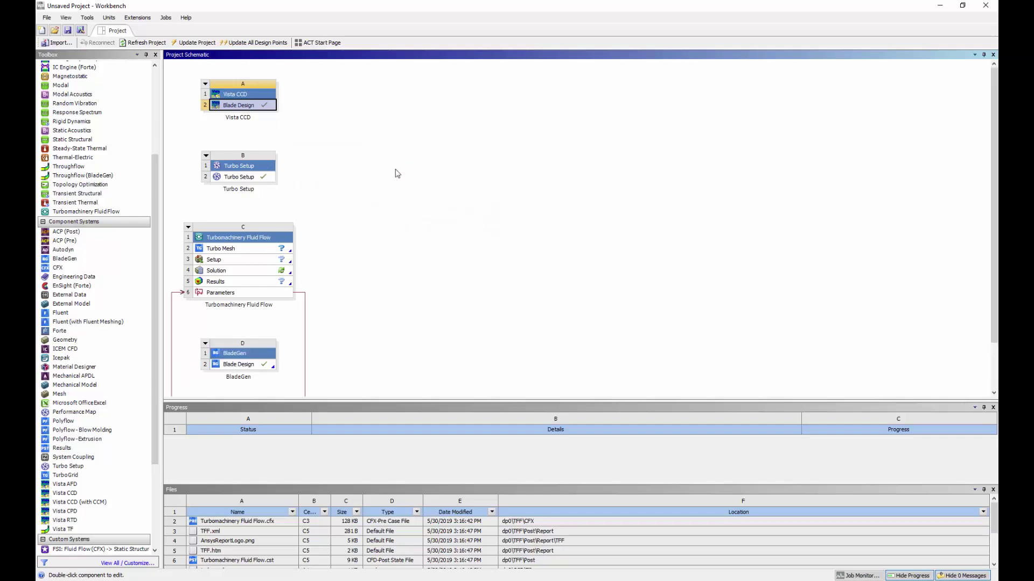
# Step: Open system D's blade design in BladeGen and zoom in on the meridional view
pyautogui.doubleClick(262, 371)
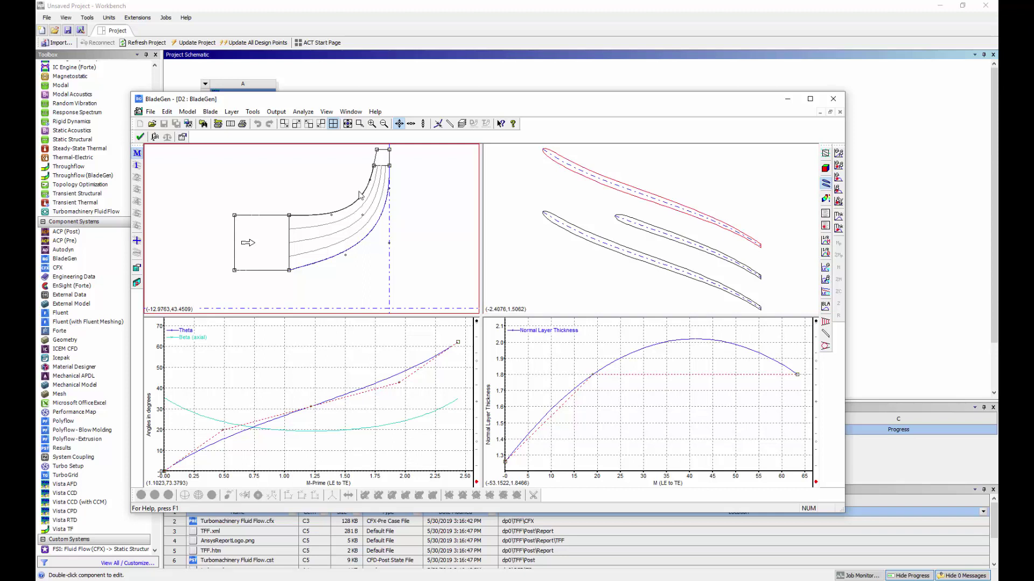
pyautogui.click(371, 124)
pyautogui.click(371, 124)
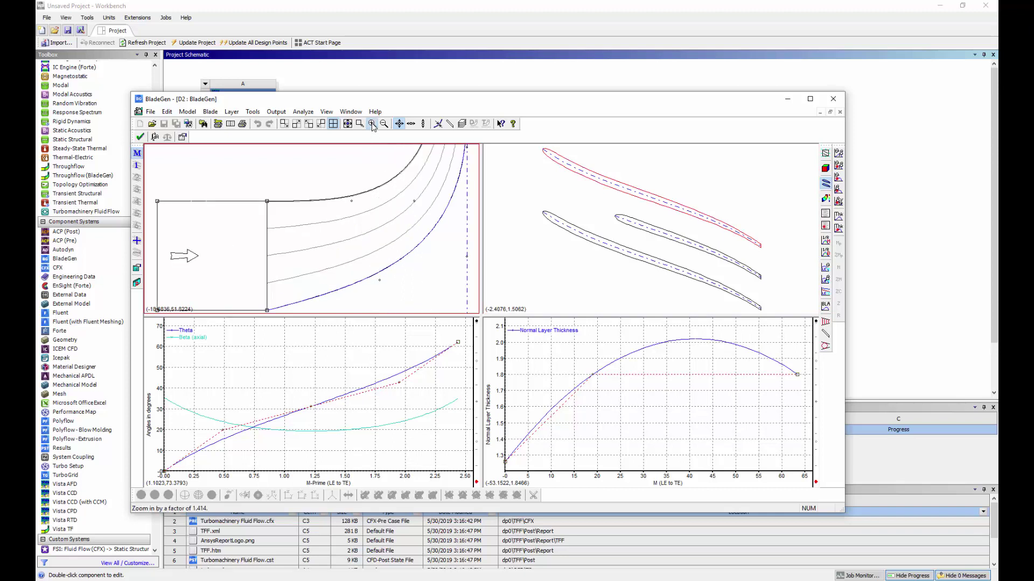
pyautogui.click(371, 124)
pyautogui.click(372, 124)
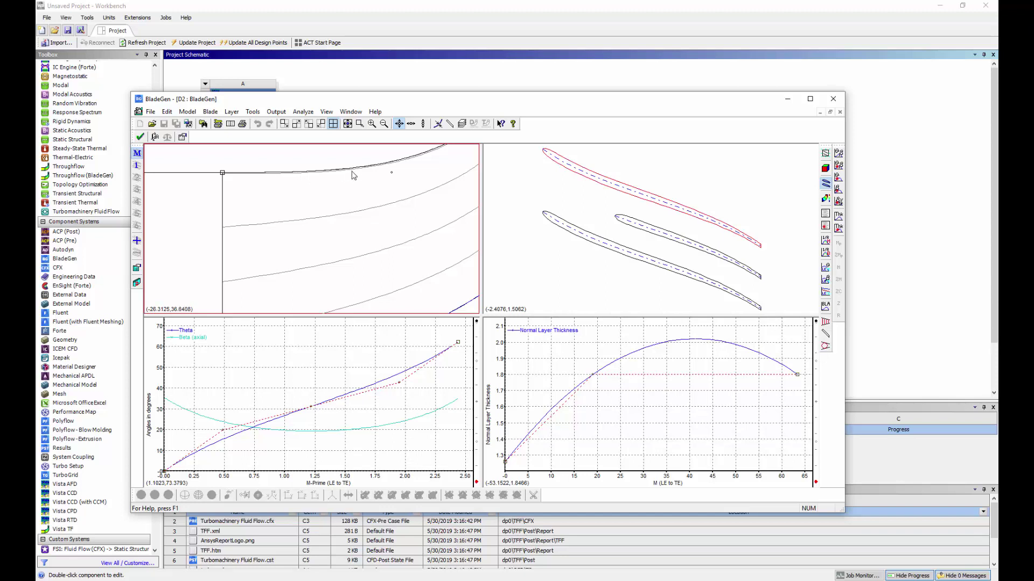
# Step: Show the blade-to-blade view as a shaded 3-D model and rotate it to inspect the blades
pyautogui.click(614, 206)
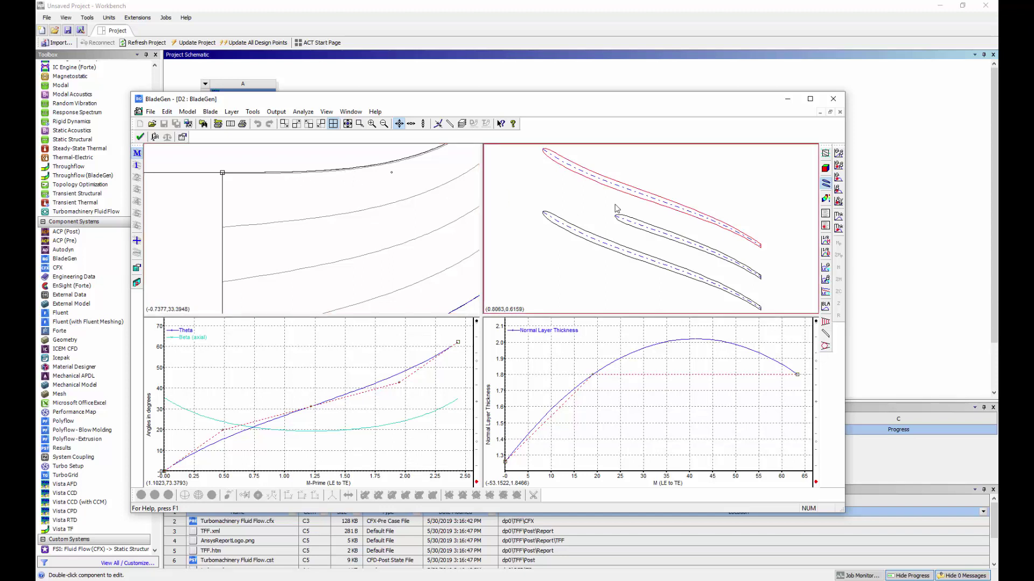
pyautogui.click(826, 169)
pyautogui.moveTo(672, 206)
pyautogui.mouseDown()
pyautogui.moveTo(574, 226)
pyautogui.moveTo(758, 295)
pyautogui.moveTo(774, 312)
pyautogui.moveTo(662, 249)
pyautogui.moveTo(504, 259)
pyautogui.moveTo(542, 295)
pyautogui.mouseUp()
# Step: Close BladeGen and review the BladeGen Blade Design cell's properties
pyautogui.click(832, 99)
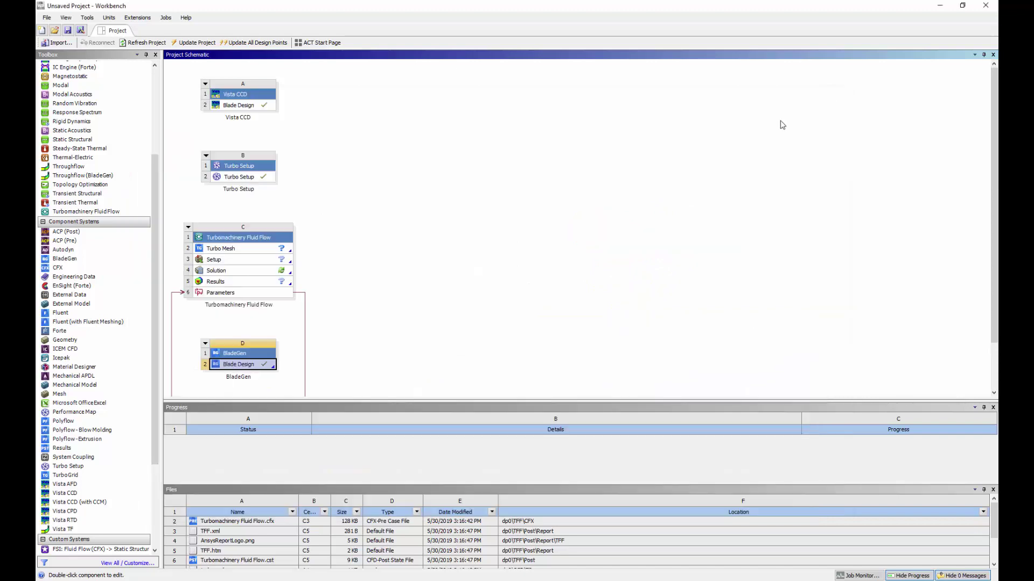
pyautogui.rightClick(254, 366)
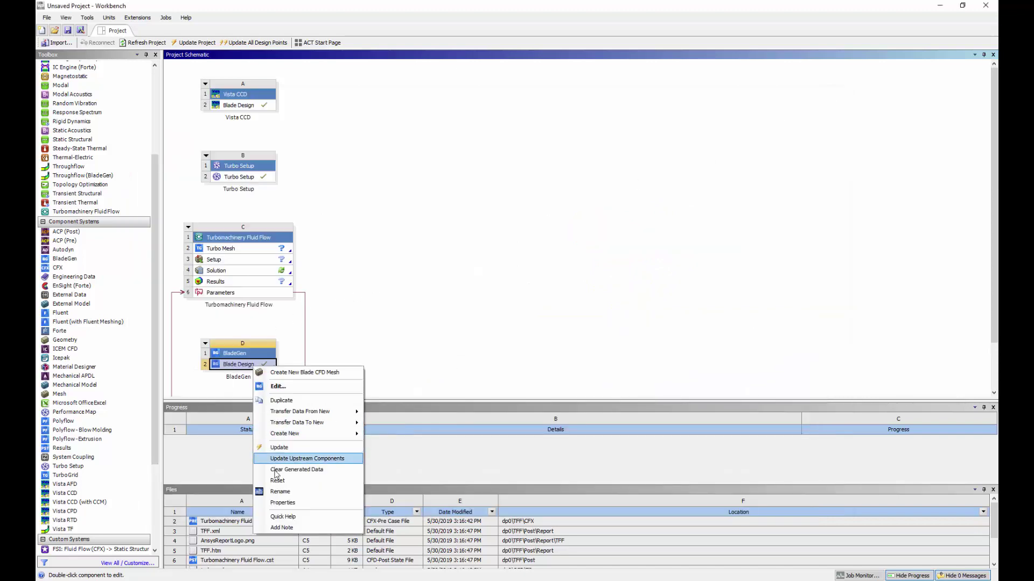
pyautogui.click(278, 503)
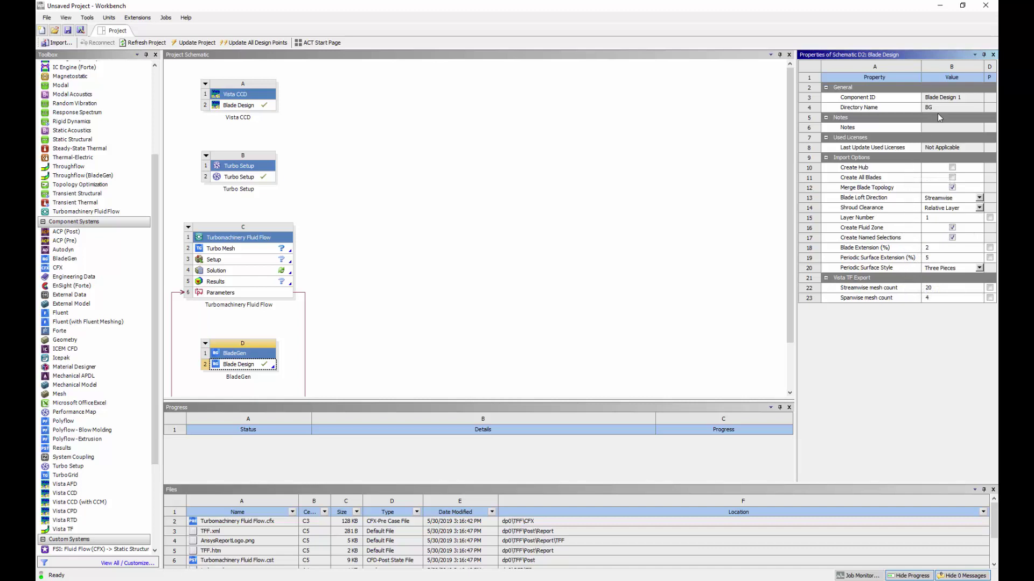
pyautogui.click(992, 55)
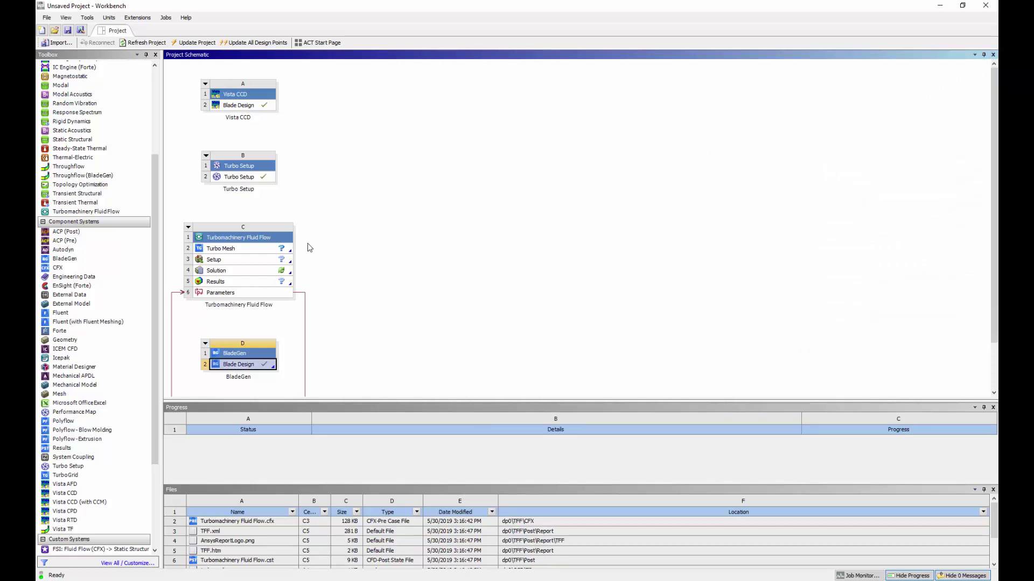
# Step: Link the BladeGen Blade Design into Turbo Mesh, then update the Turbo Mesh and Setup cells
pyautogui.moveTo(274, 372); pyautogui.dragTo(218, 255)
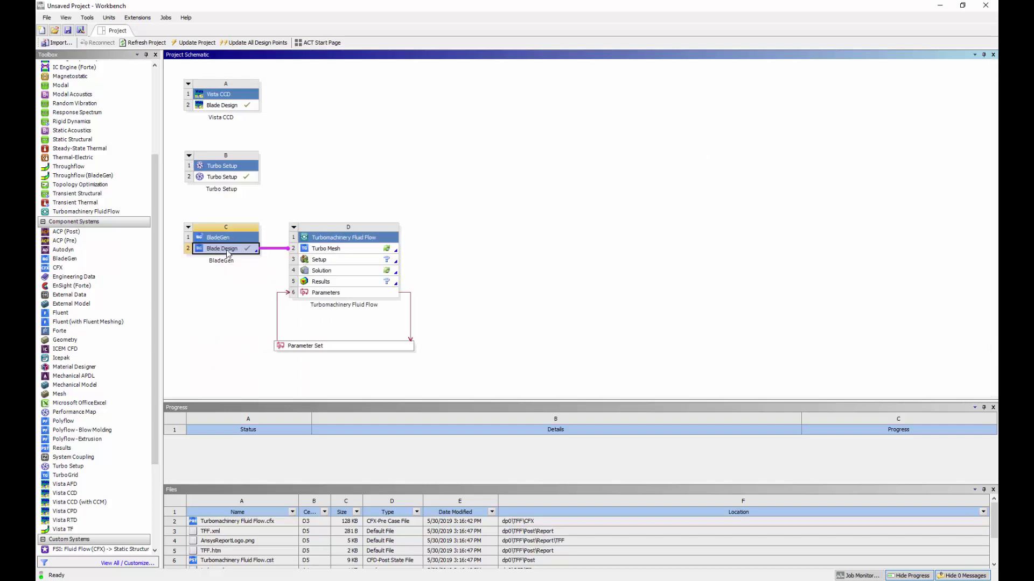
pyautogui.rightClick(317, 248)
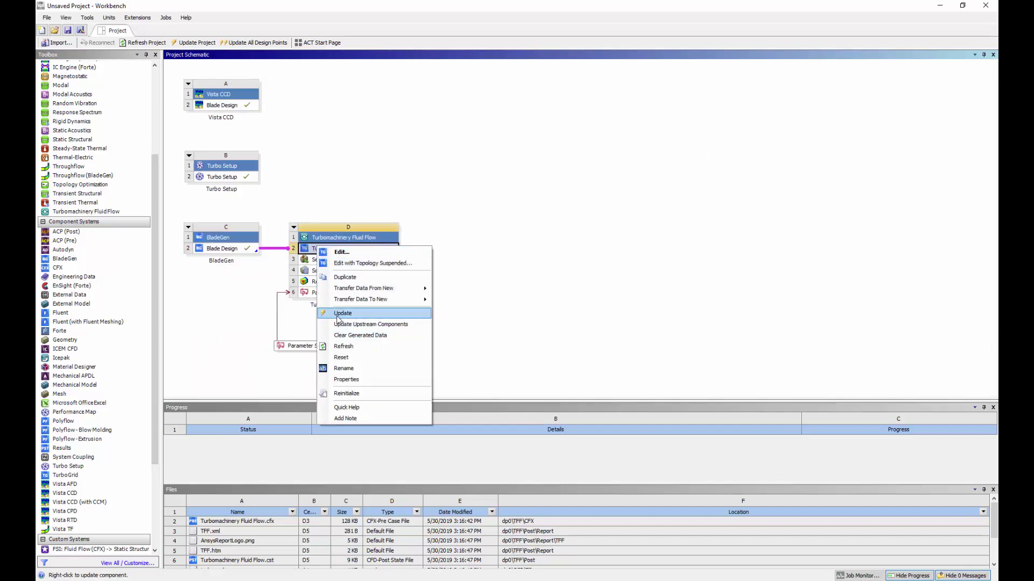
pyautogui.click(337, 313)
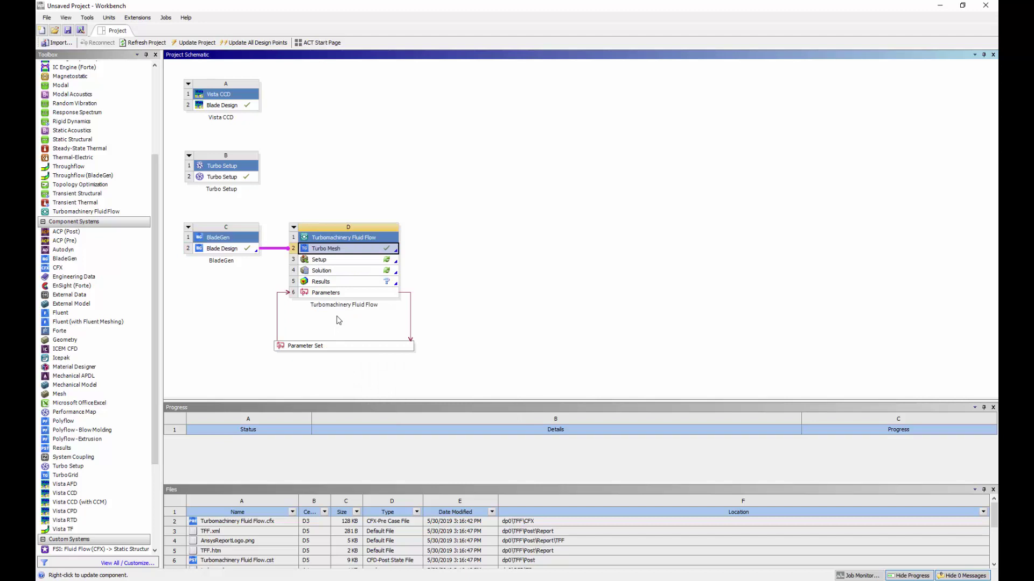
pyautogui.rightClick(333, 262)
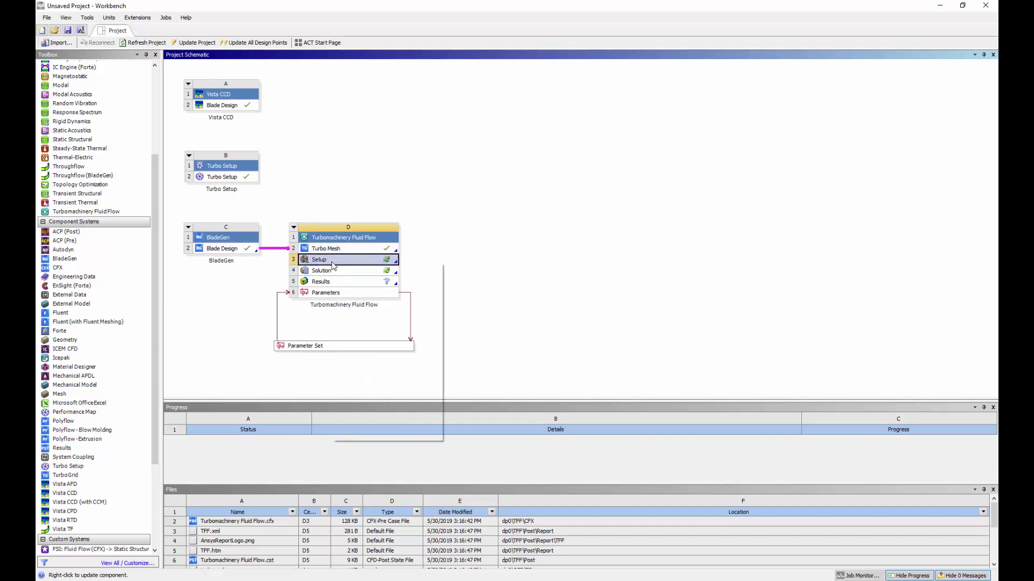
pyautogui.click(352, 330)
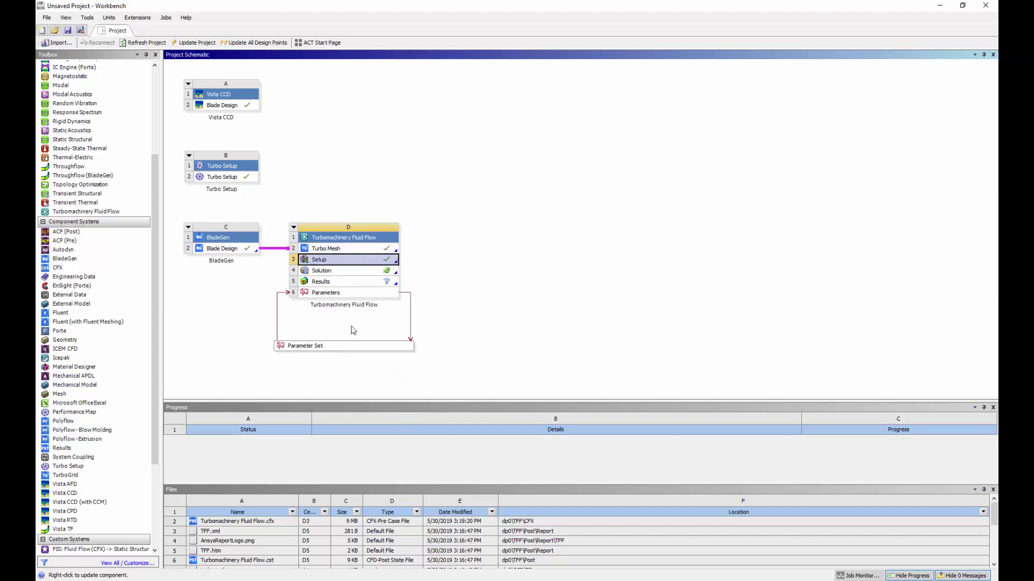
pyautogui.doubleClick(339, 264)
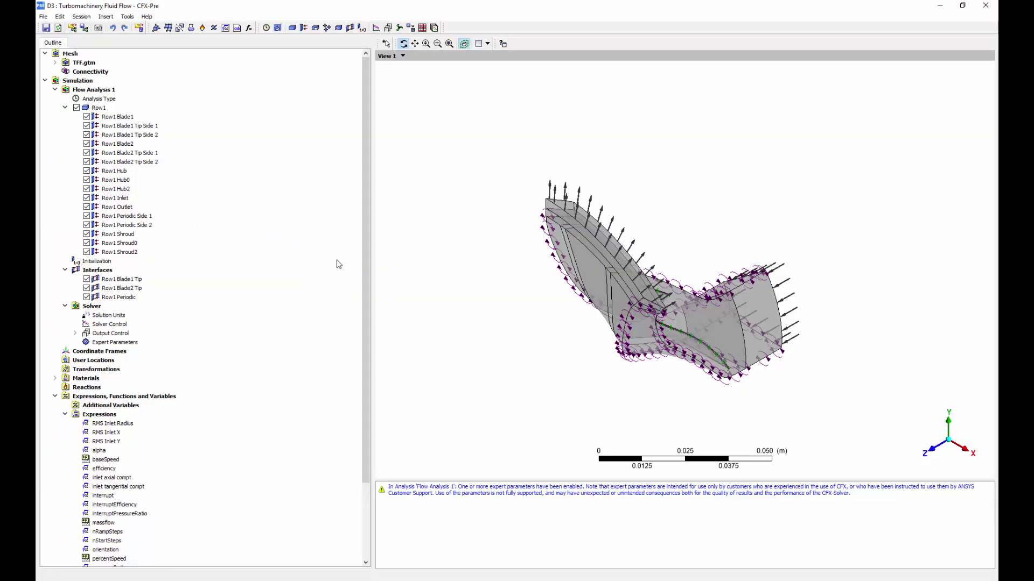
pyautogui.doubleClick(106, 101)
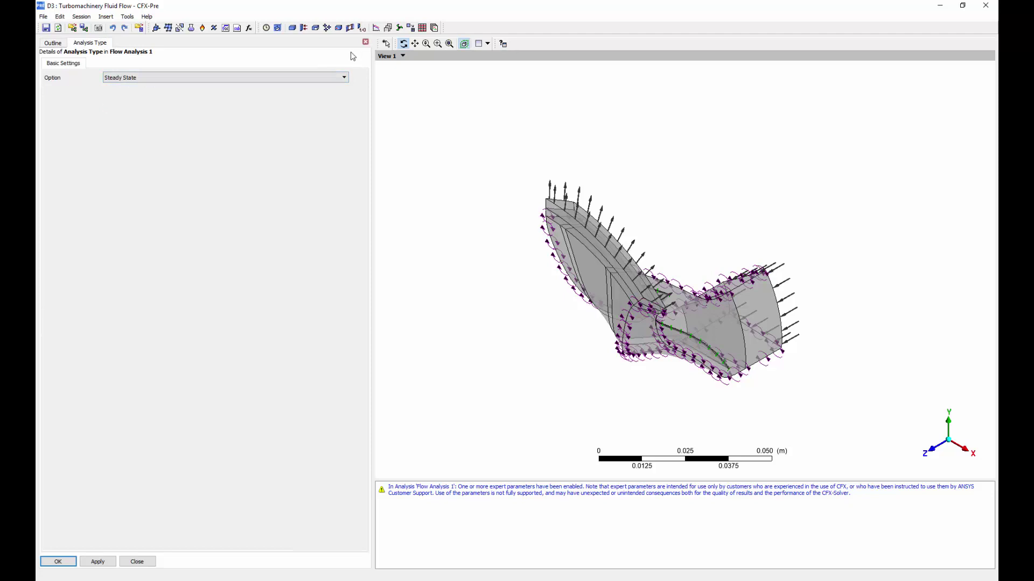
pyautogui.click(365, 42)
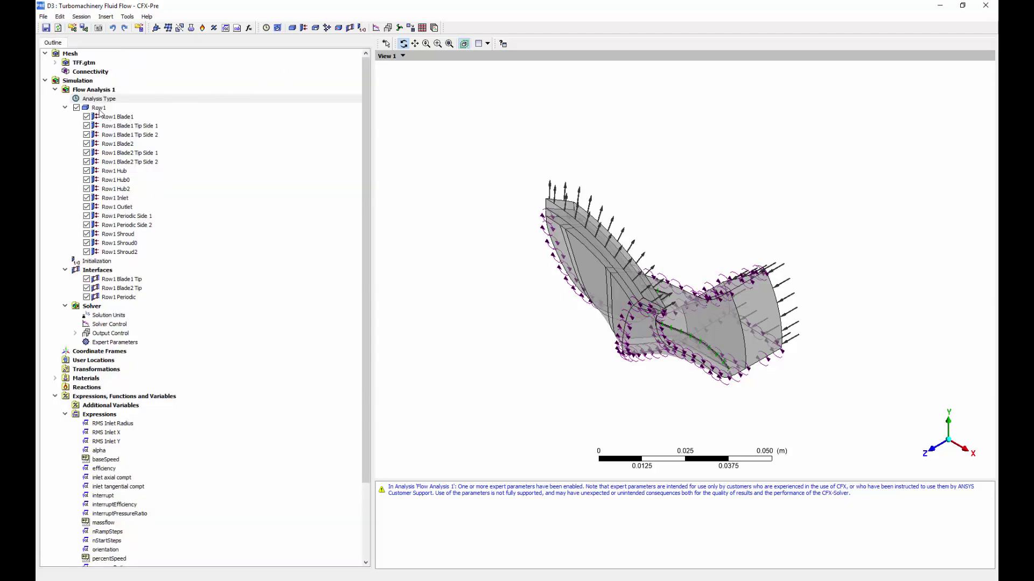
pyautogui.doubleClick(99, 109)
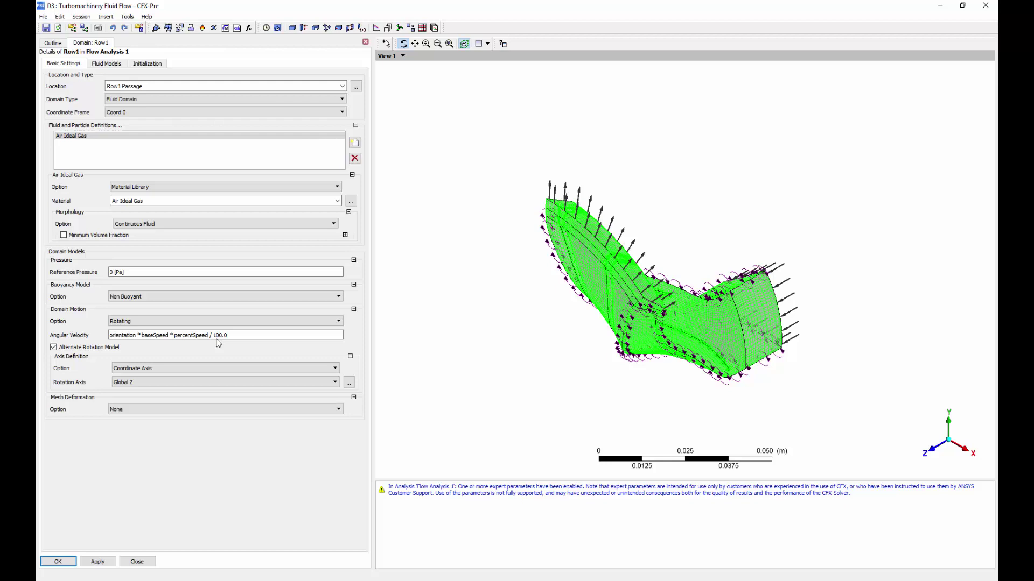
pyautogui.click(104, 67)
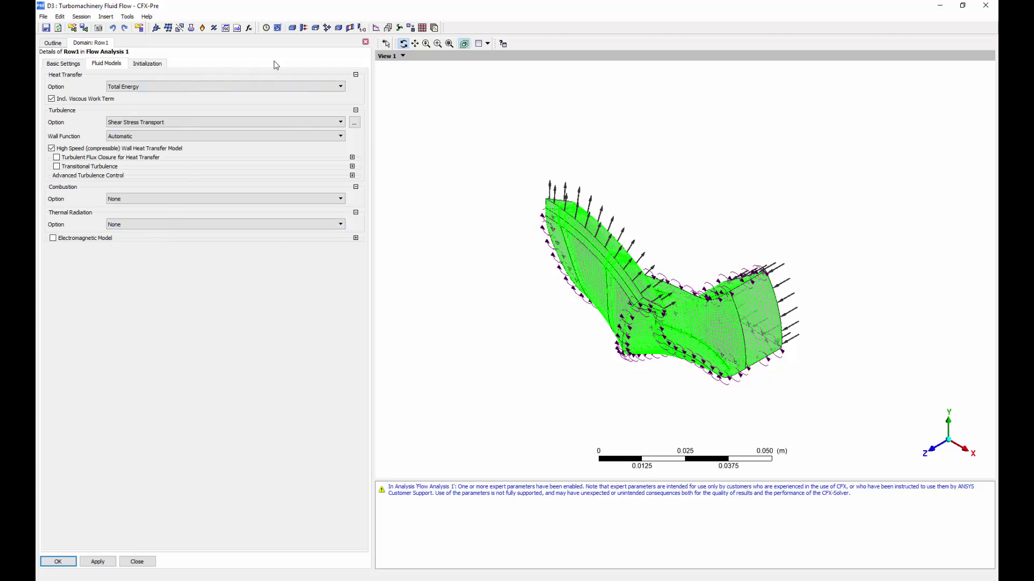
pyautogui.click(366, 42)
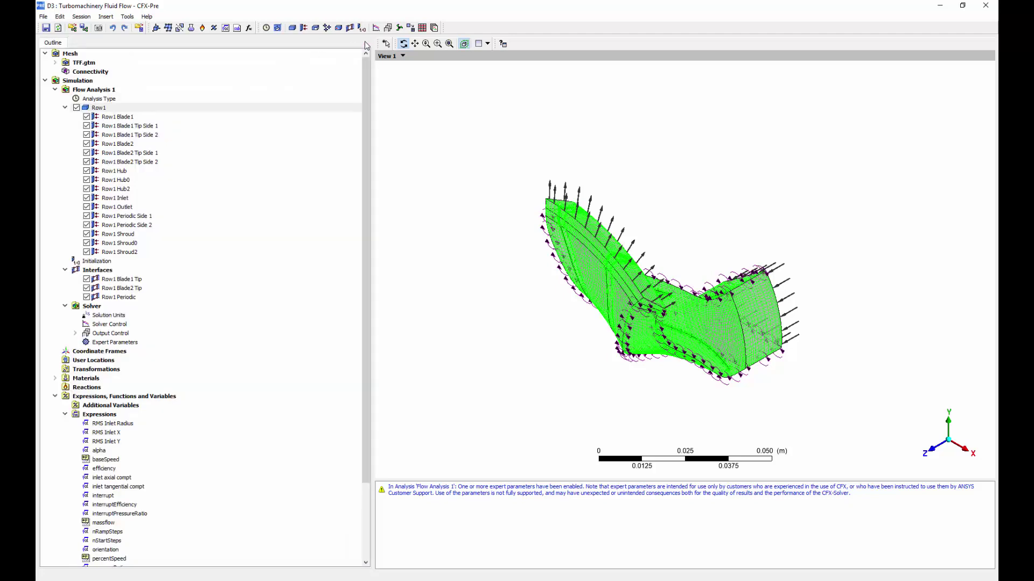
pyautogui.doubleClick(143, 127)
pyautogui.click(113, 63)
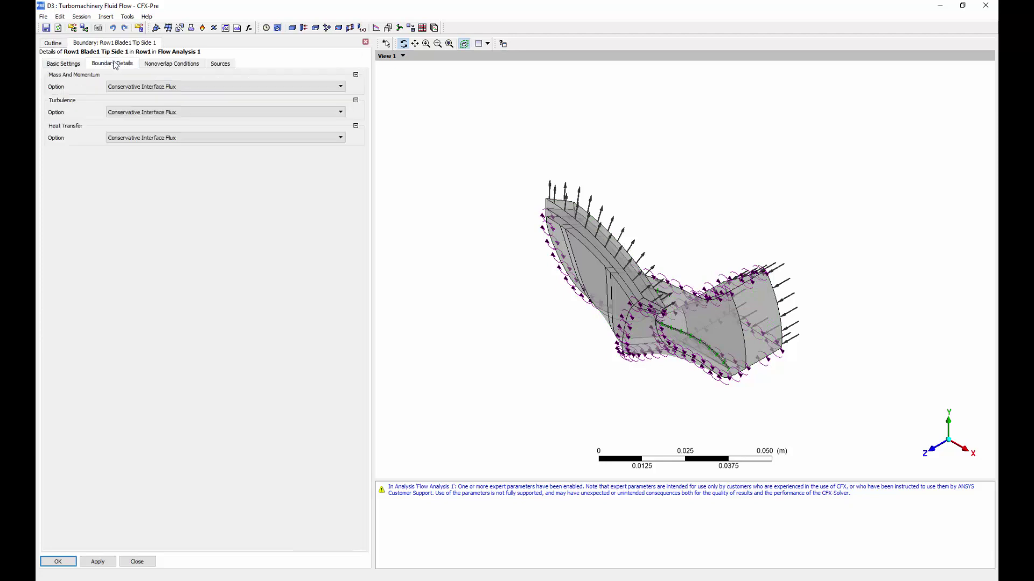
pyautogui.click(152, 64)
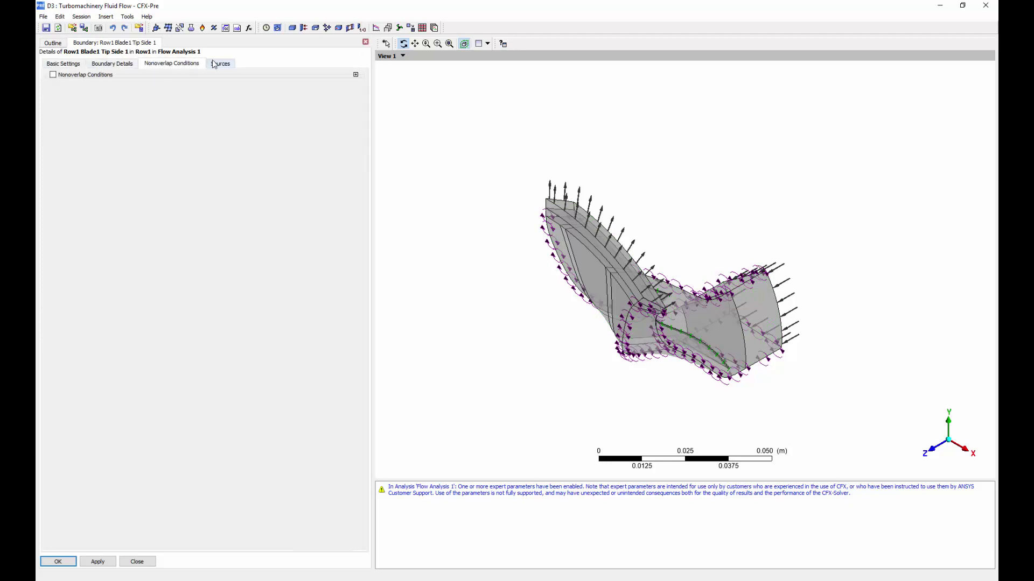
pyautogui.click(216, 64)
pyautogui.click(365, 42)
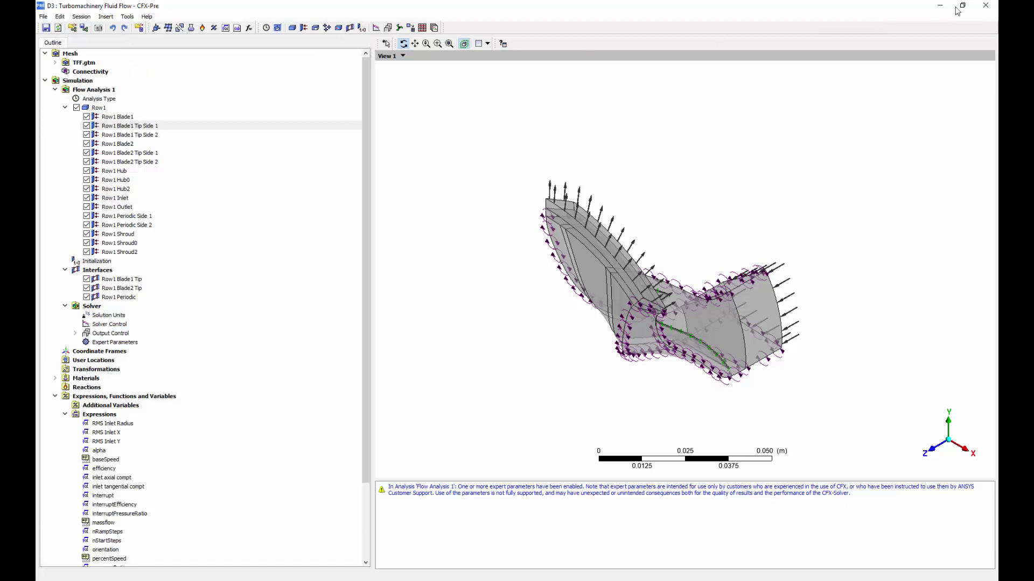
pyautogui.click(977, 5)
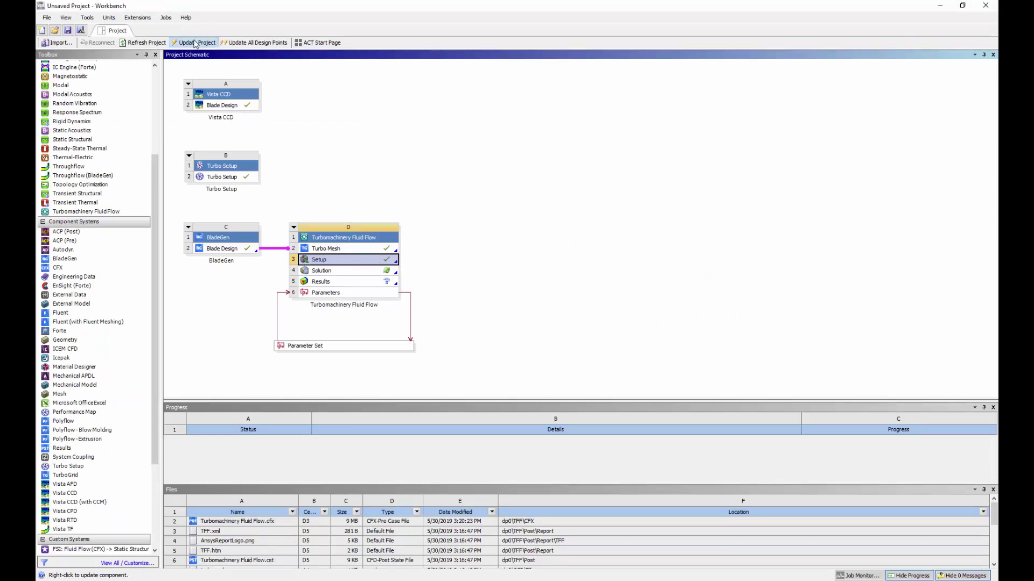
# Step: Run Update Project to solve the flow and bring Solution and Results up to date
pyautogui.click(195, 43)
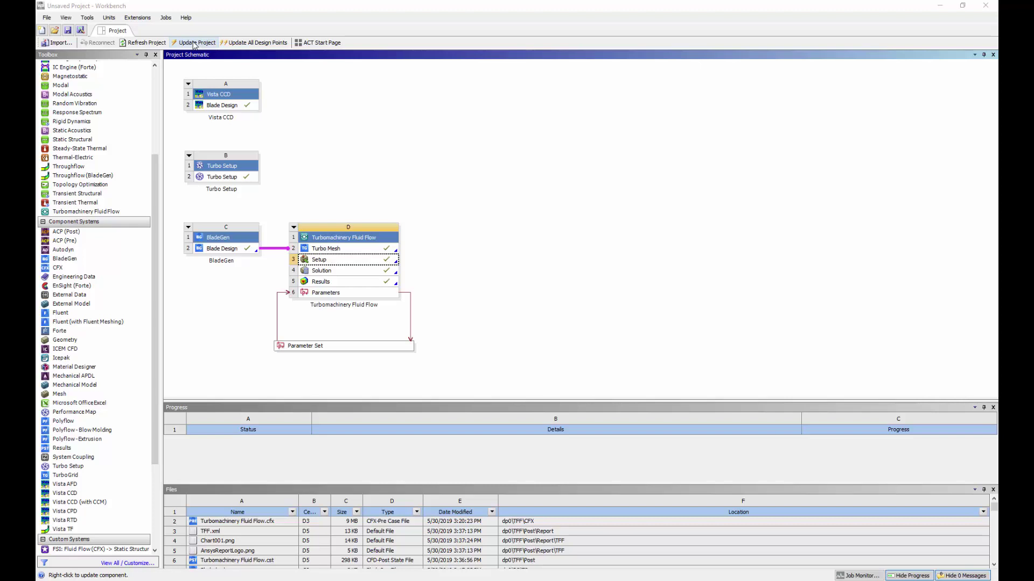
pyautogui.rightClick(325, 281)
# Step: Launch CFD-Post from the Results cell to view the 60000–340000 Pa static pressure contour
pyautogui.click(332, 284)
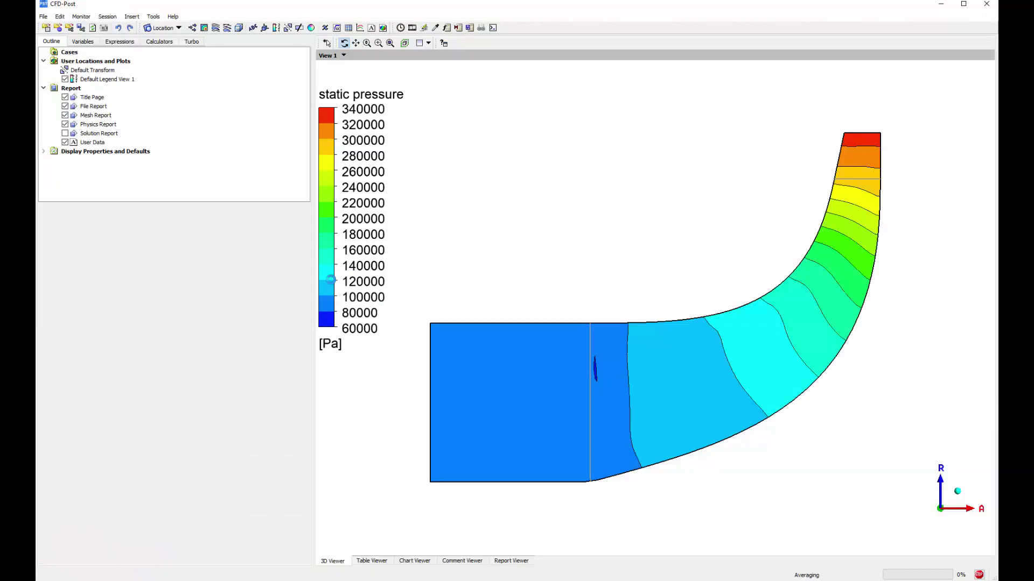